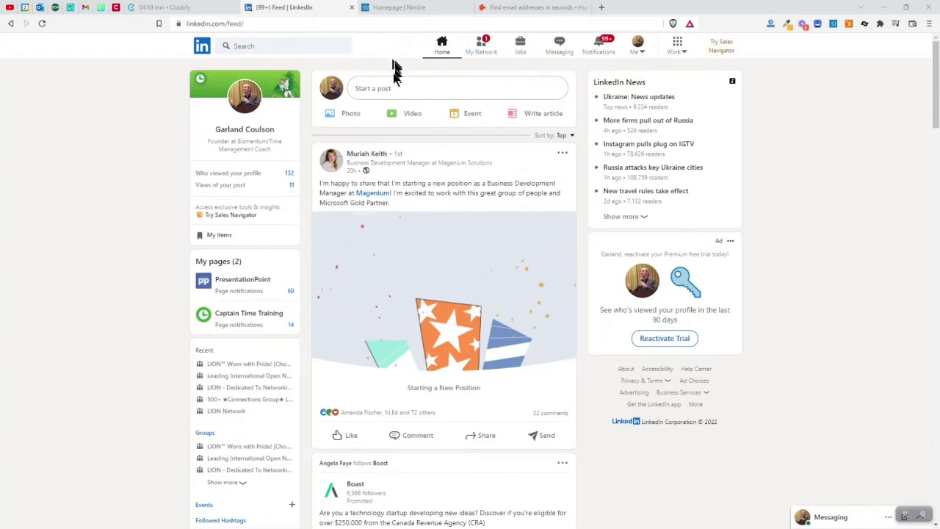
Step: View the Nimble homepage and the Hunter email finder site, and return to the LinkedIn feed
left_click(401, 9)
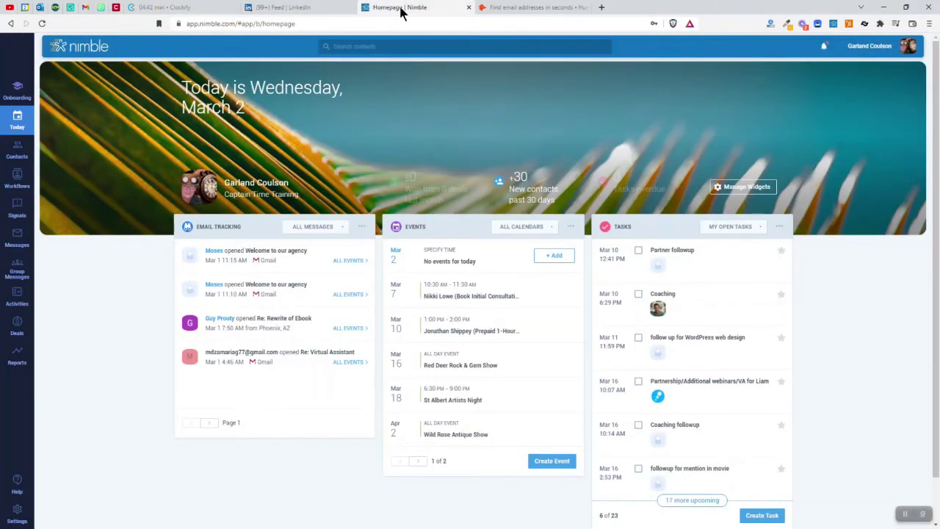
left_click(532, 10)
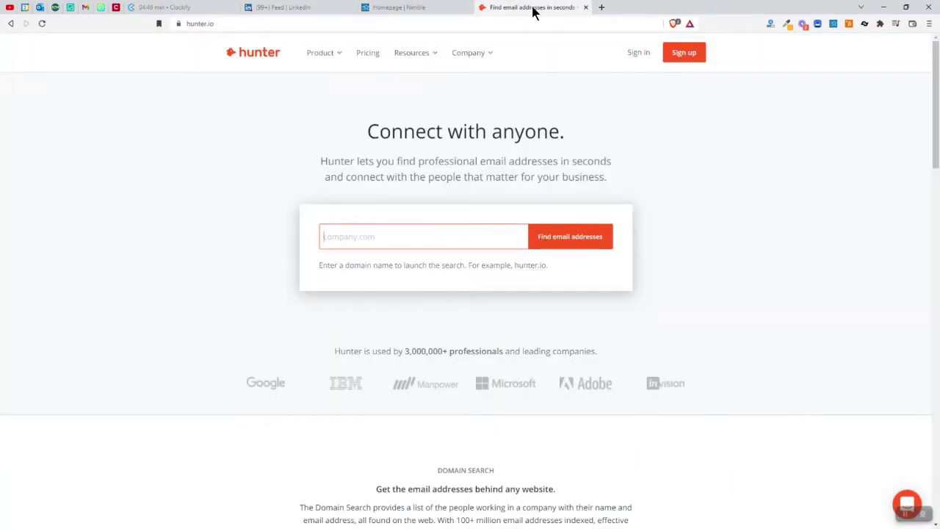
left_click(309, 10)
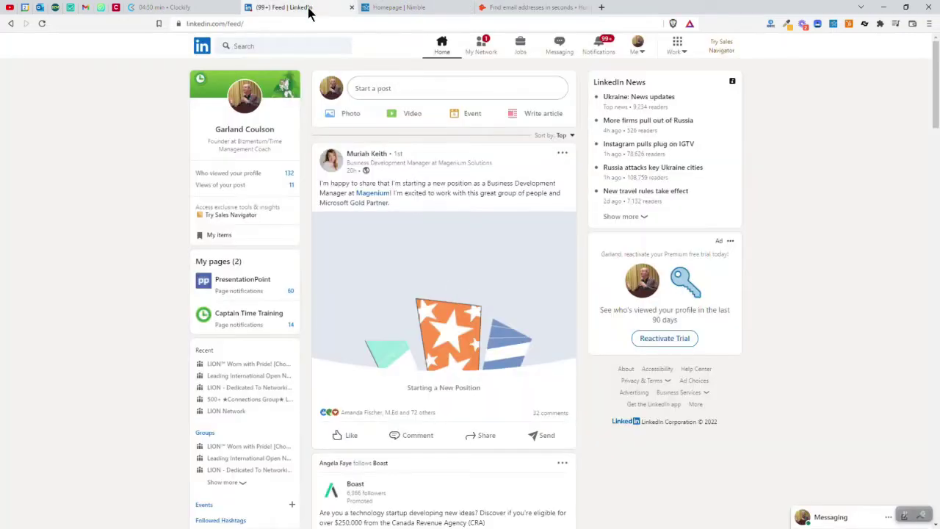
Step: Run the recent LinkedIn search for "human resources manager" and limit the results to people
left_click(265, 47)
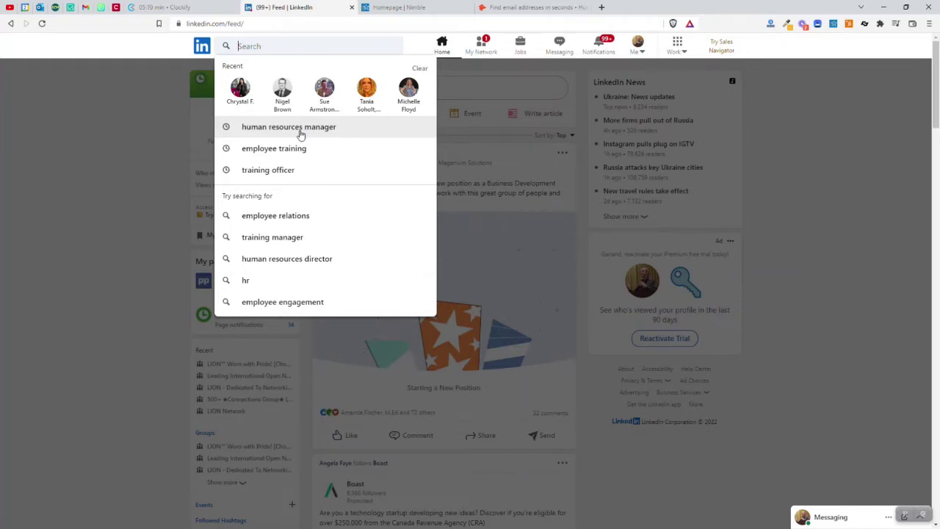
left_click(299, 132)
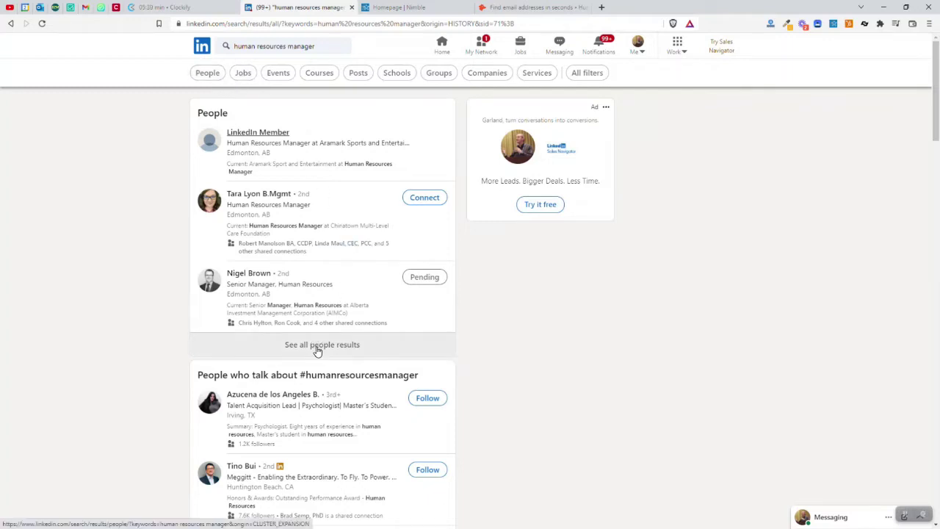
left_click(205, 77)
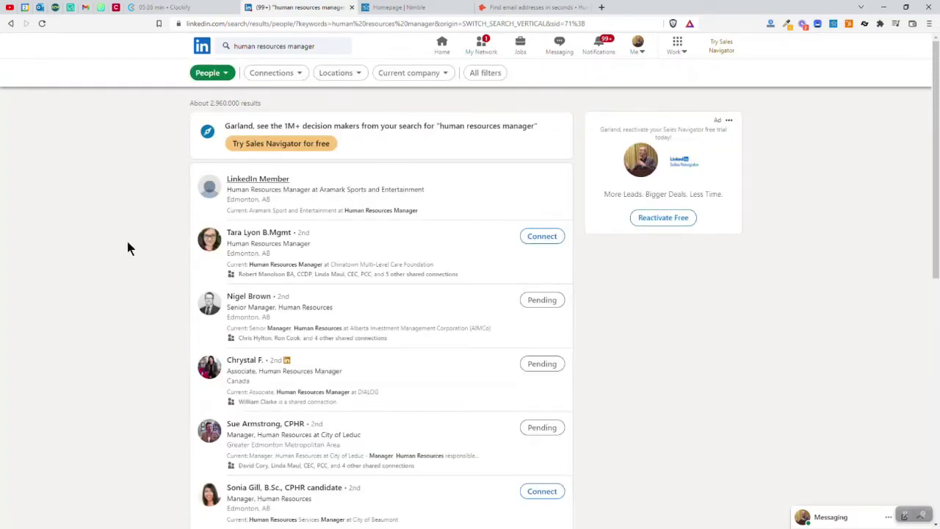
Step: Open the profile of the City of Beaumont human resources manager in a new tab and send a connection invitation without a note
scroll(127, 248, "down", 1)
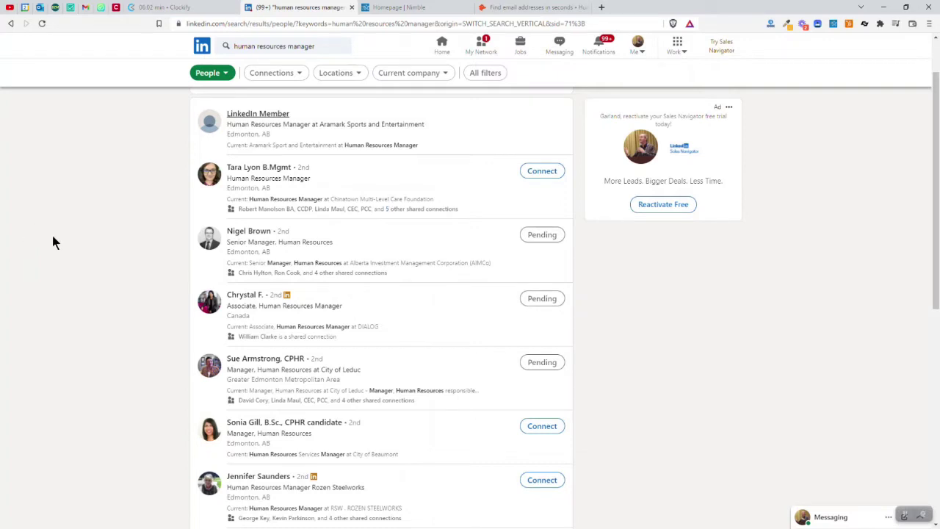
scroll(153, 257, "down", 1)
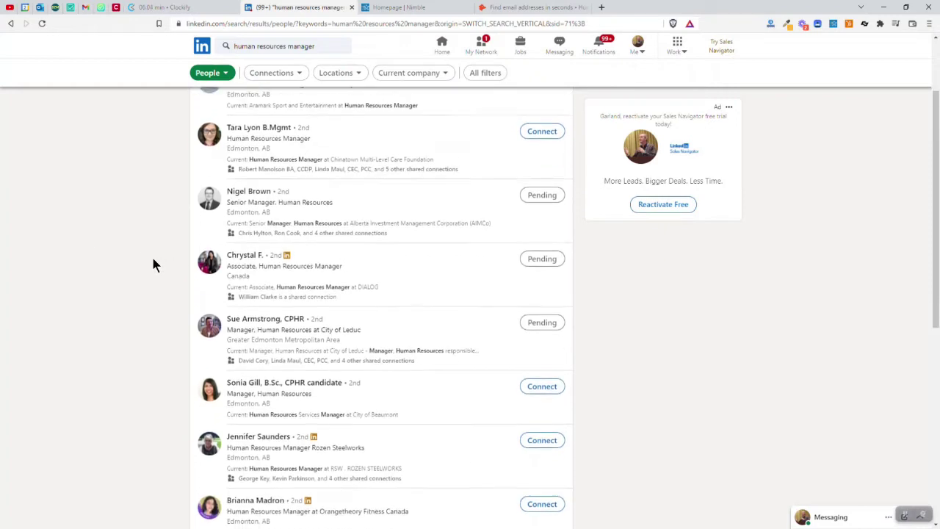
scroll(152, 265, "down", 4)
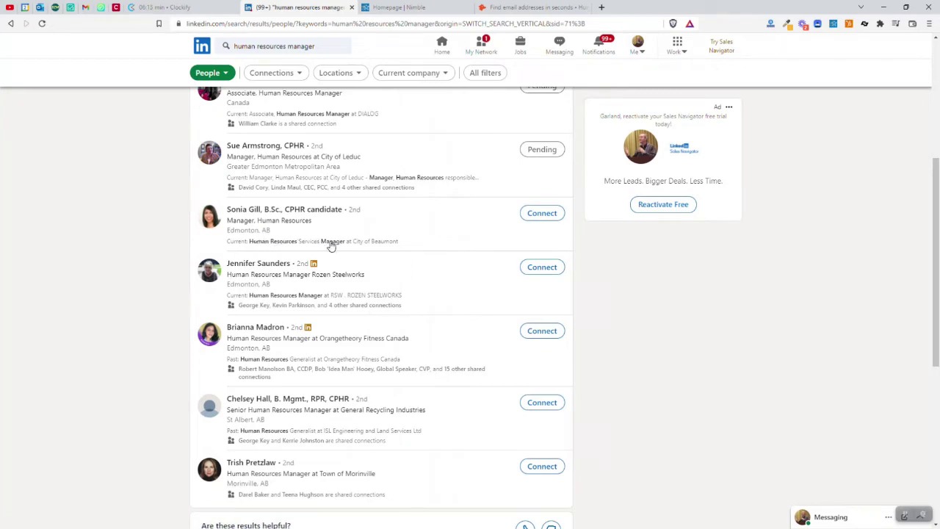
right_click(265, 213)
left_click(308, 218)
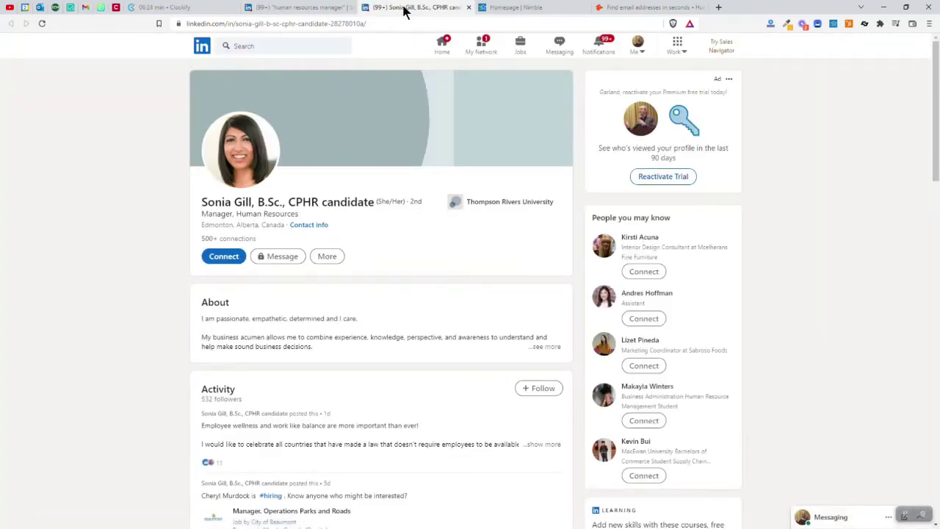
left_click(228, 258)
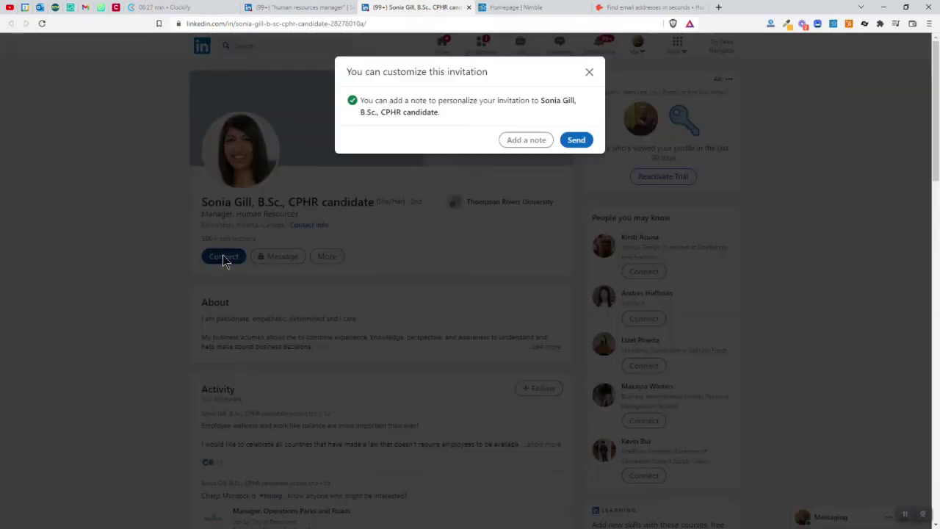
left_click(578, 141)
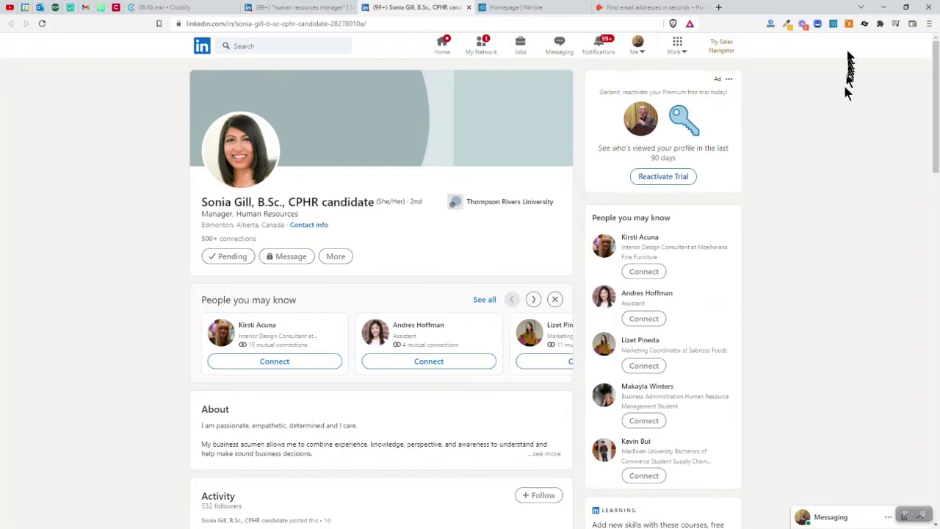
Step: Look up the profile's person in the Nimble browser extension using the LinkedIn profile URL
left_click(834, 24)
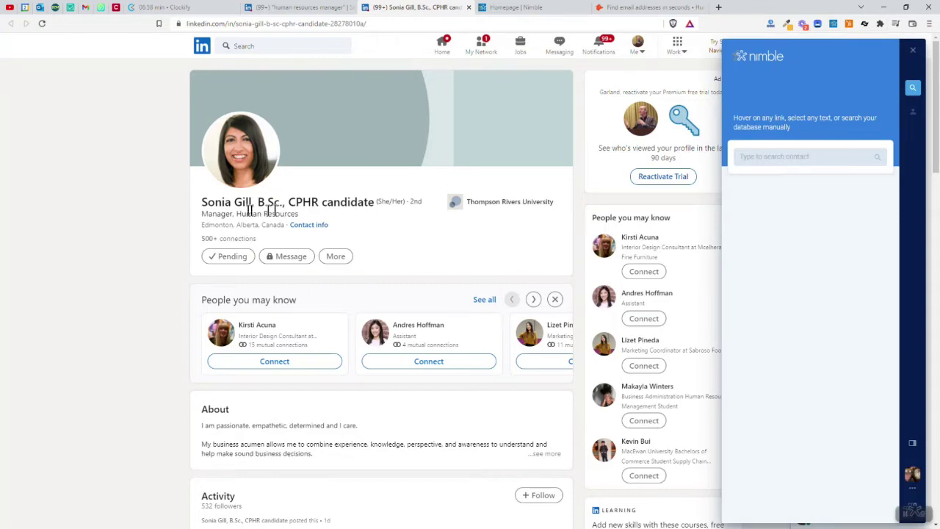
left_click(373, 24)
key("ctrl+c")
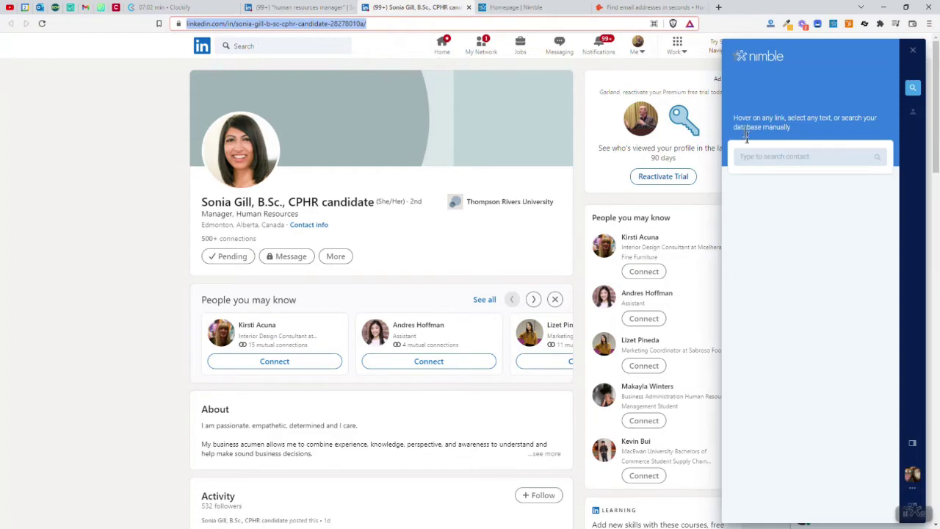
left_click(749, 159)
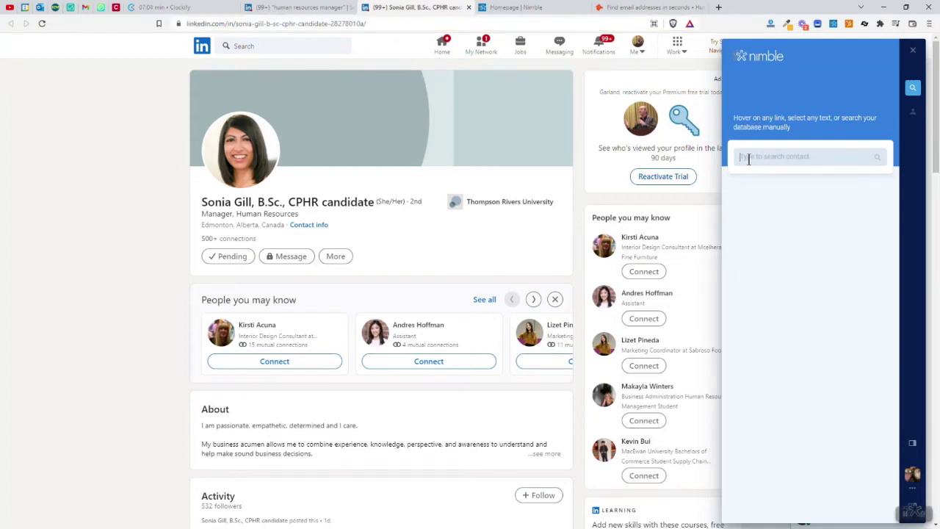
key("ctrl+v")
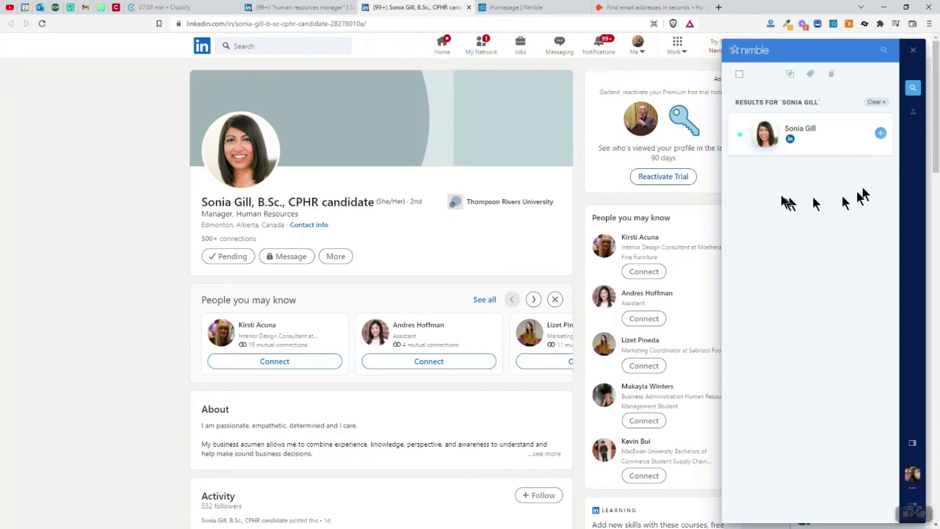
Step: Add the found person to the Nimble contacts and build their live profile, adding the contact from there as well
left_click(881, 133)
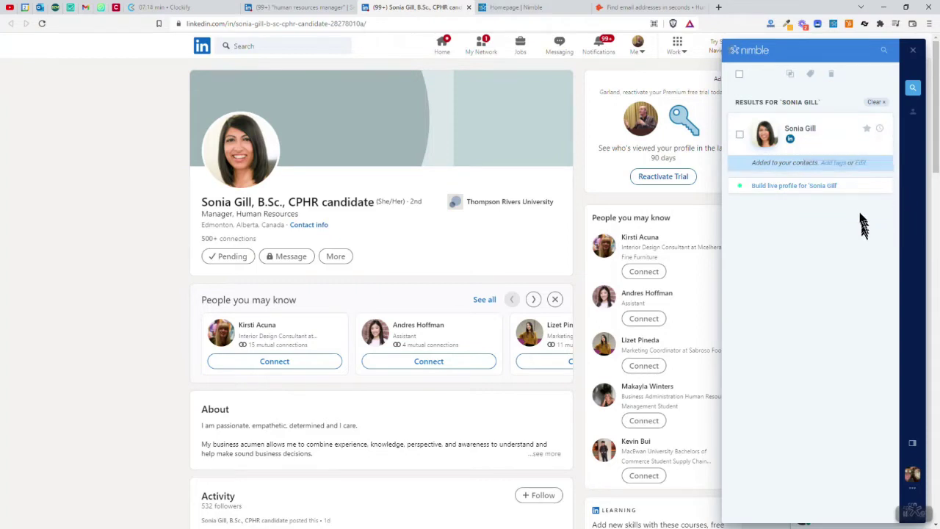
left_click(791, 190)
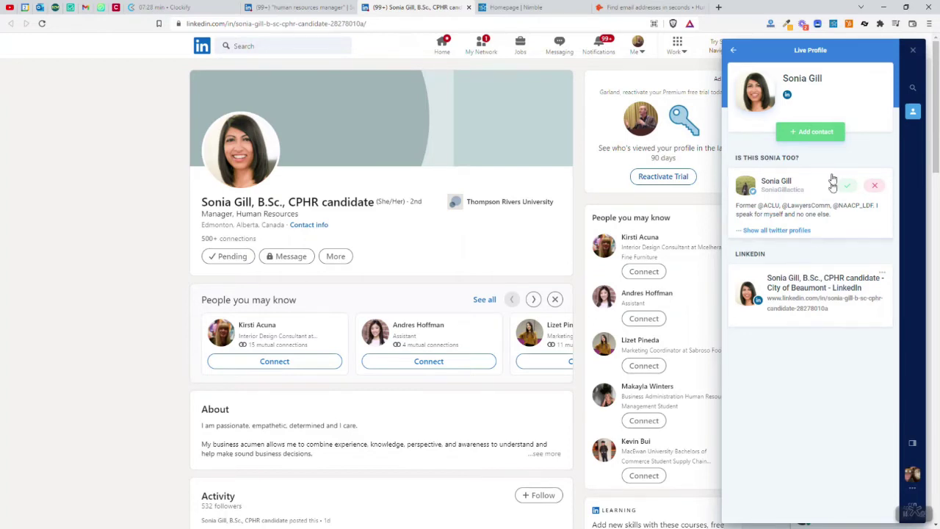
left_click(807, 139)
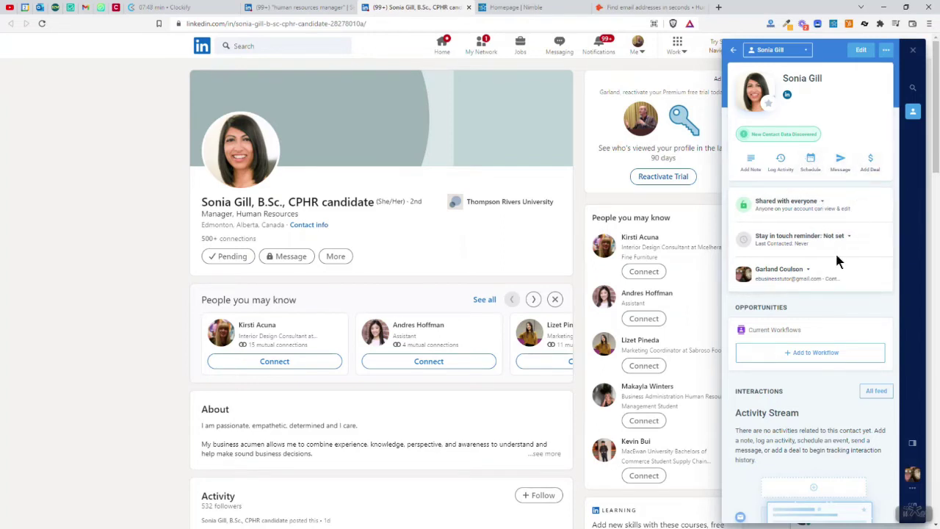
Step: Add the existing "Employee Training Prospect" tag to the new contact and save it
scroll(839, 261, "down", 5)
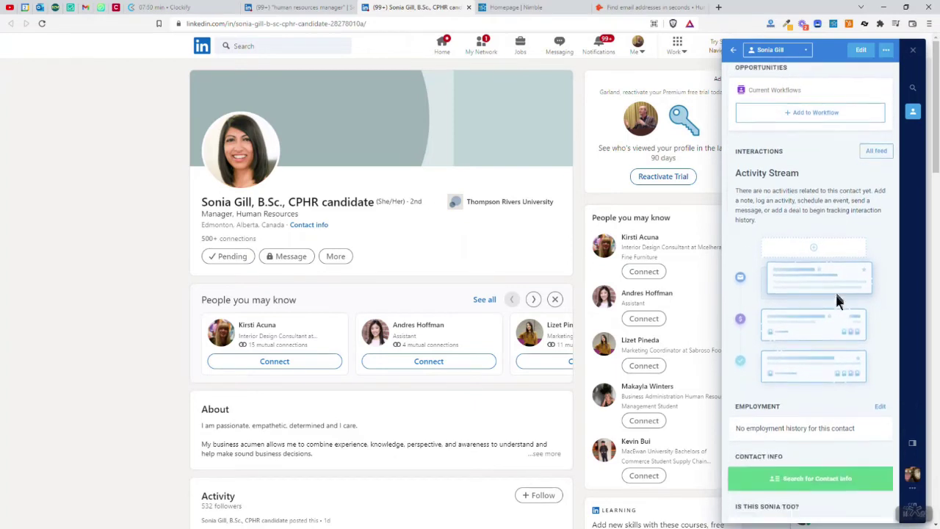
scroll(846, 321, "down", 5)
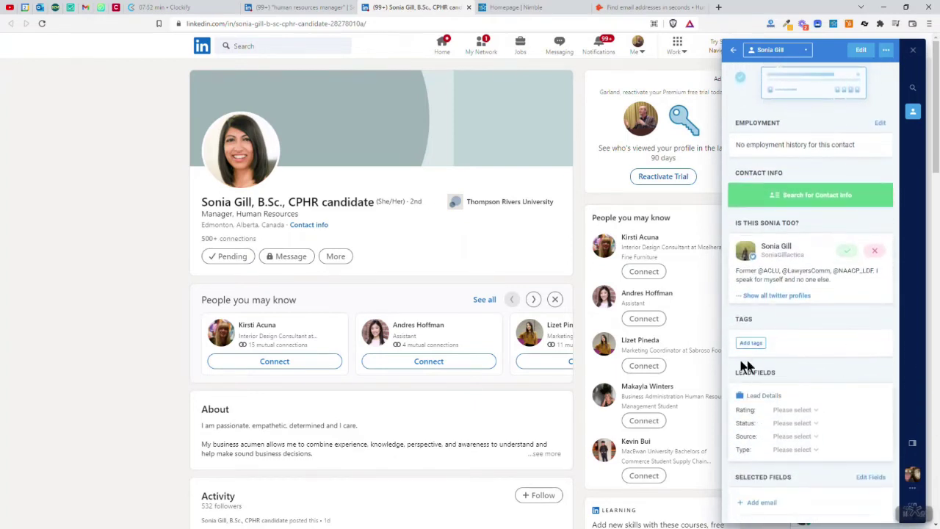
left_click(750, 343)
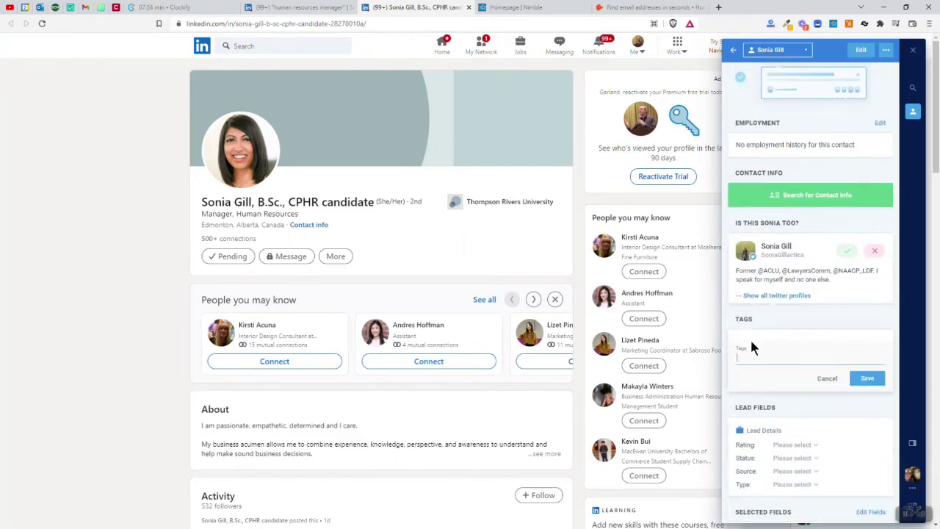
type("emp")
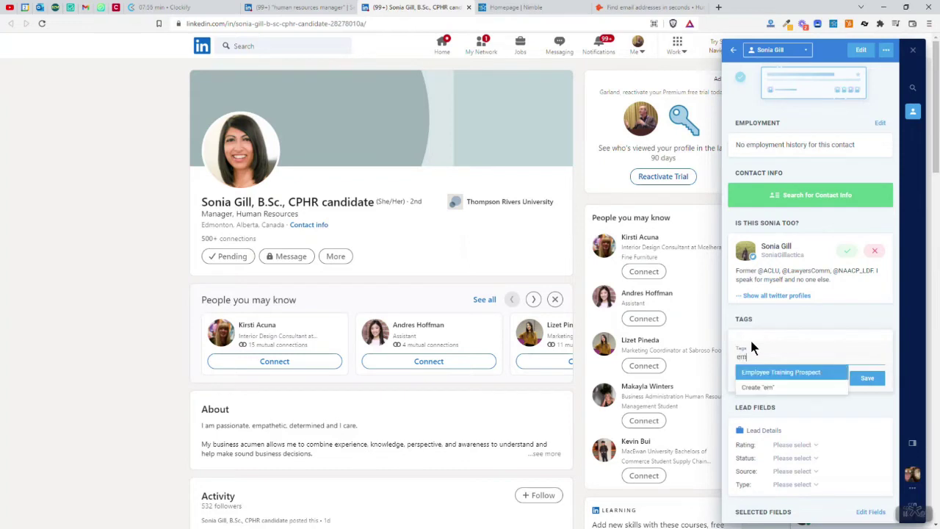
left_click(776, 372)
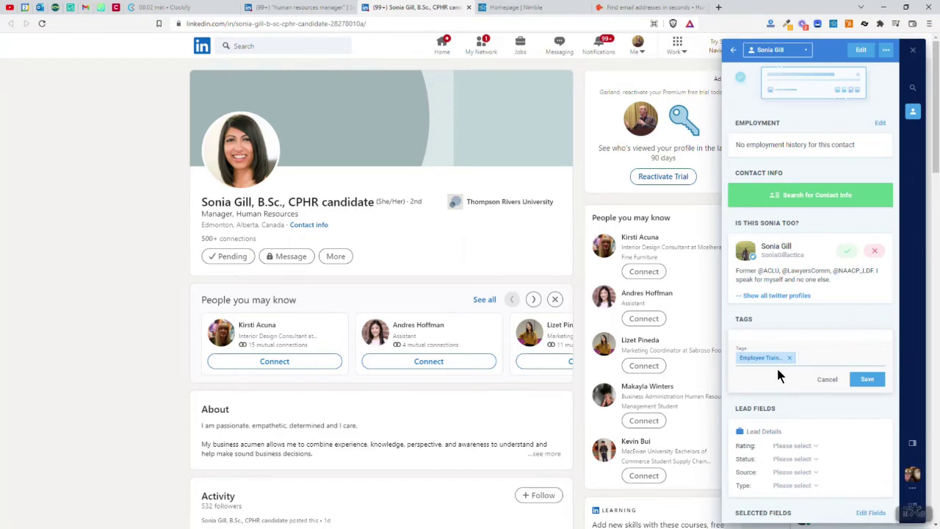
left_click(877, 387)
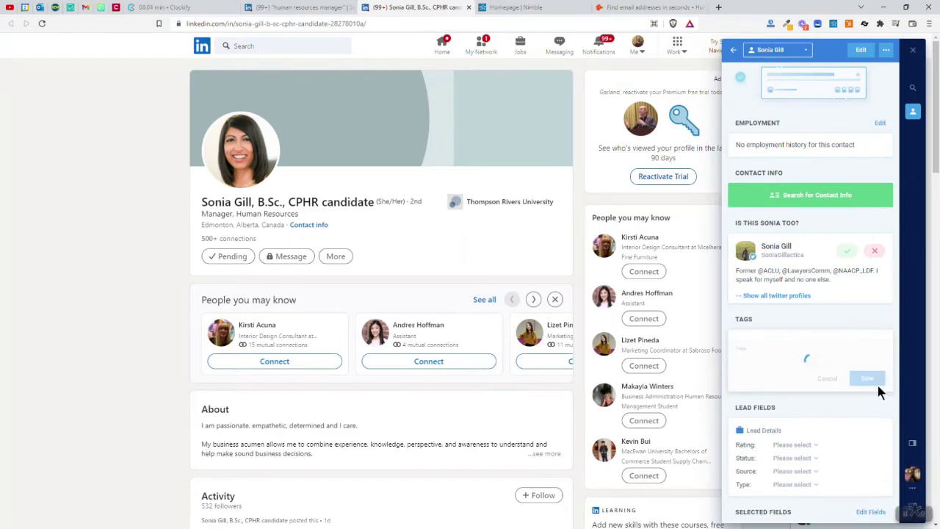
Step: Search for the contact's details in Nimble Prospector with City of Beaumont, Alberta (beaumont.ab.ca) as the company
left_click(818, 197)
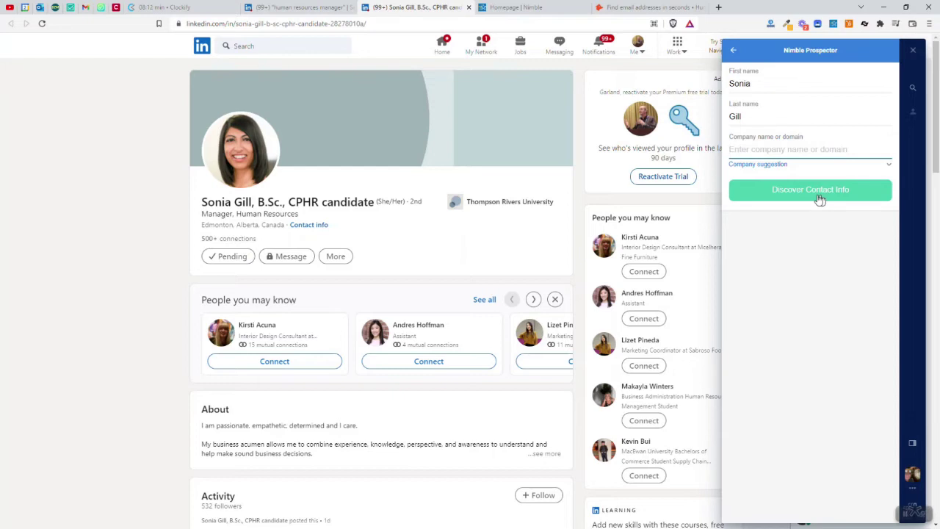
type("City ")
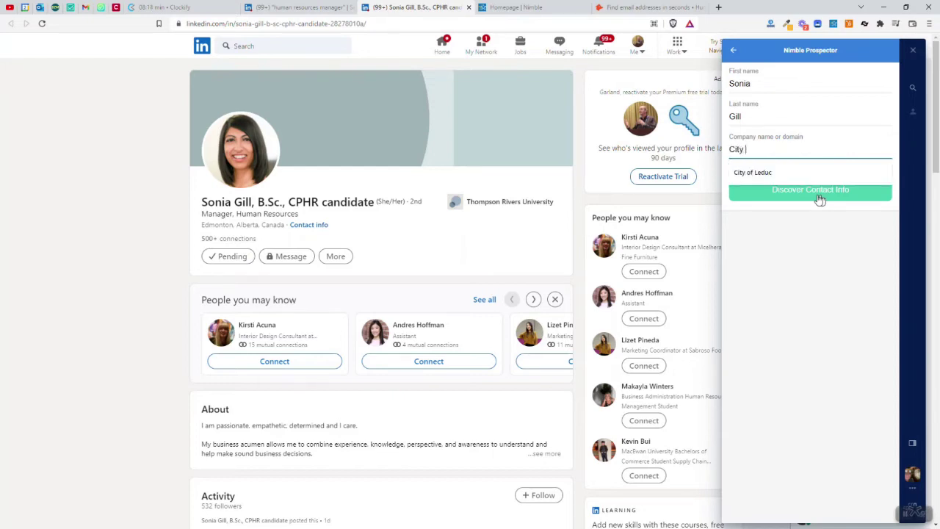
type("of Be")
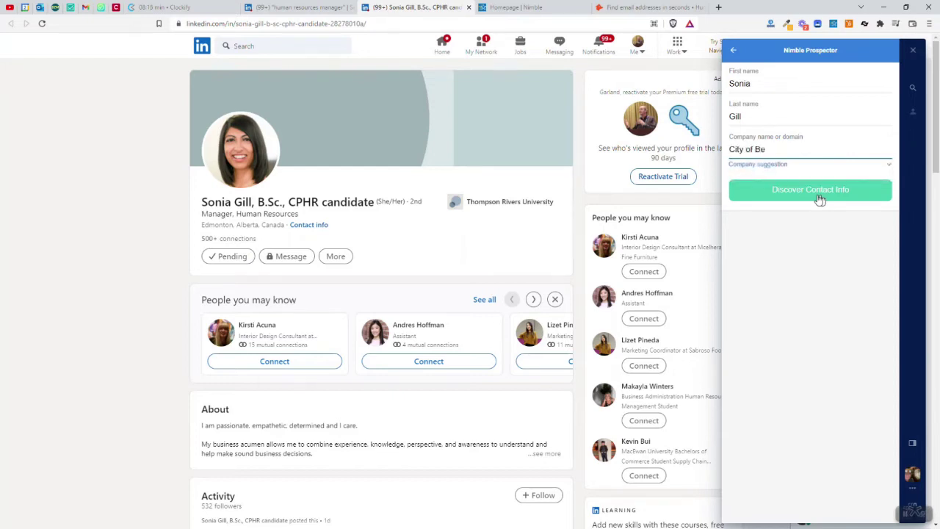
type("aumont")
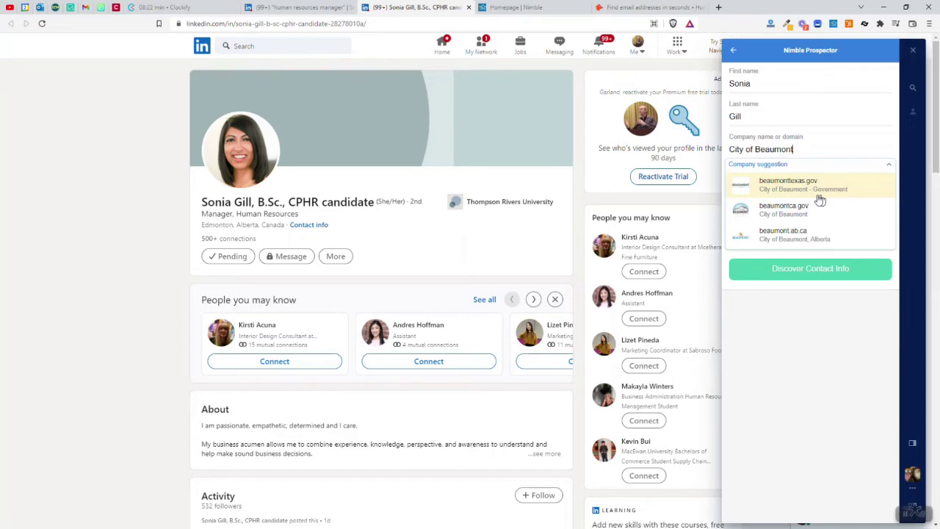
scroll(554, 346, "down", 5)
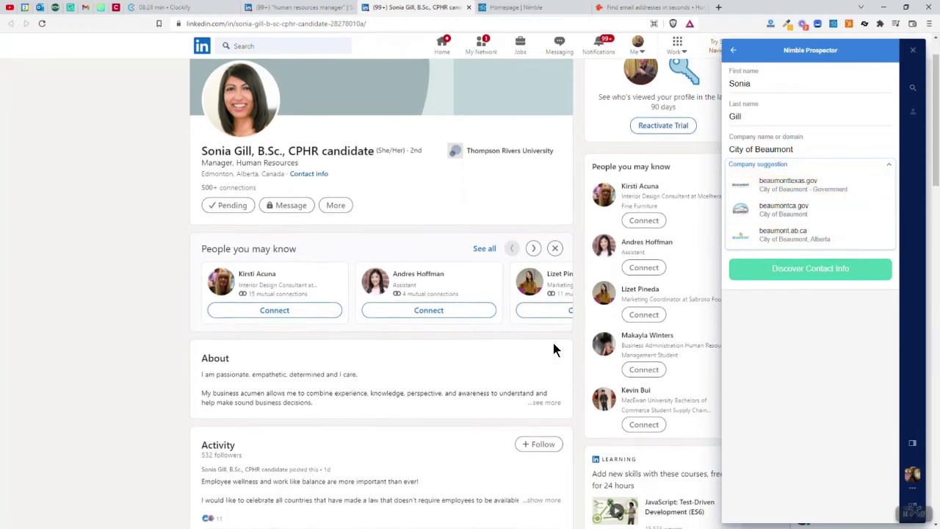
scroll(554, 349, "down", 1)
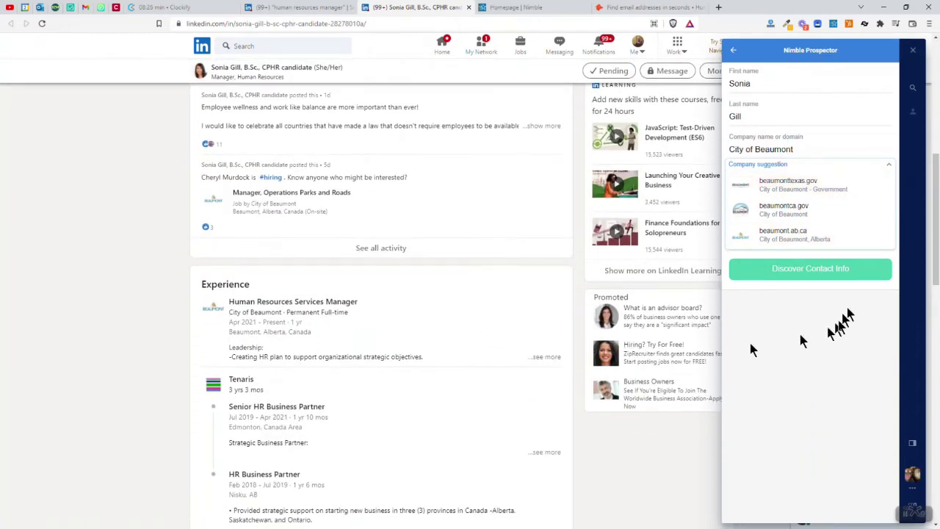
left_click(785, 234)
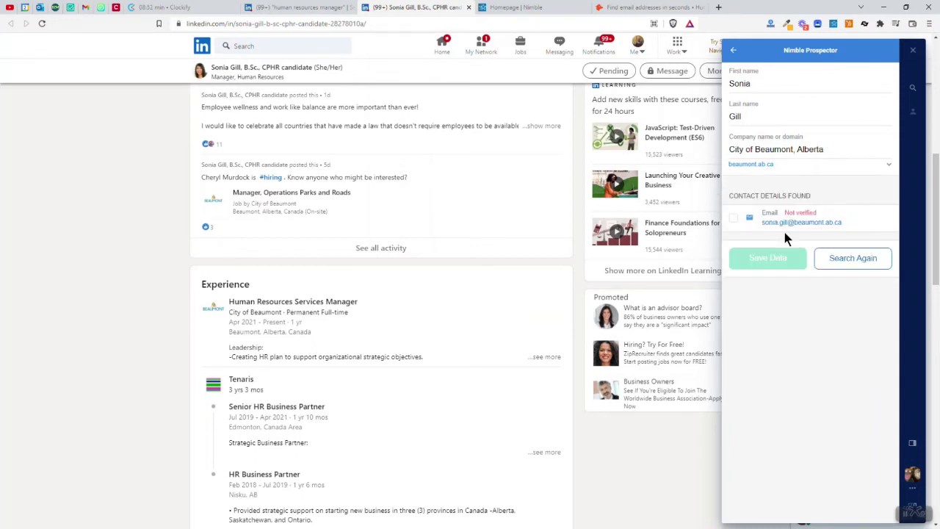
Step: Select the discovered email address and save it to the contact
left_click(734, 219)
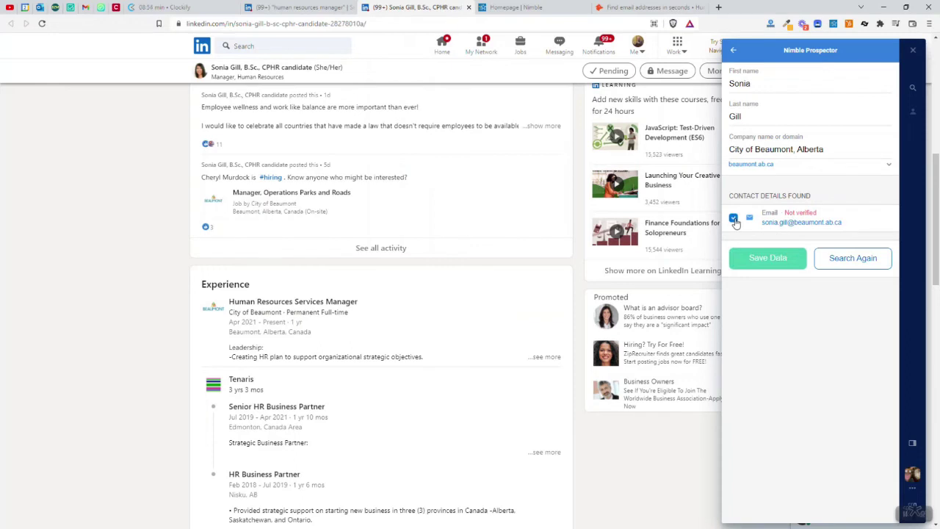
left_click(772, 257)
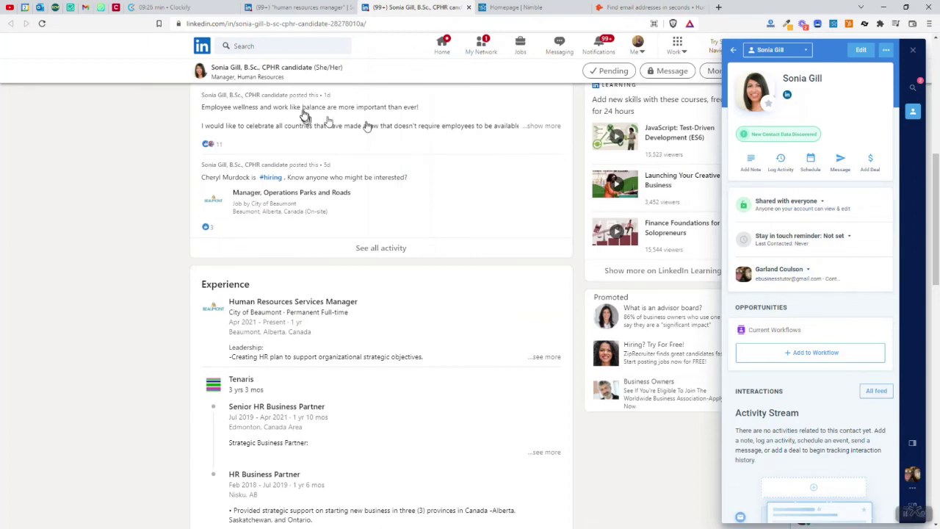
Step: Switch to Hunter and look up the email addresses of City of Beaumont, Alberta using the domain beaumont.ab.ca
left_click(637, 9)
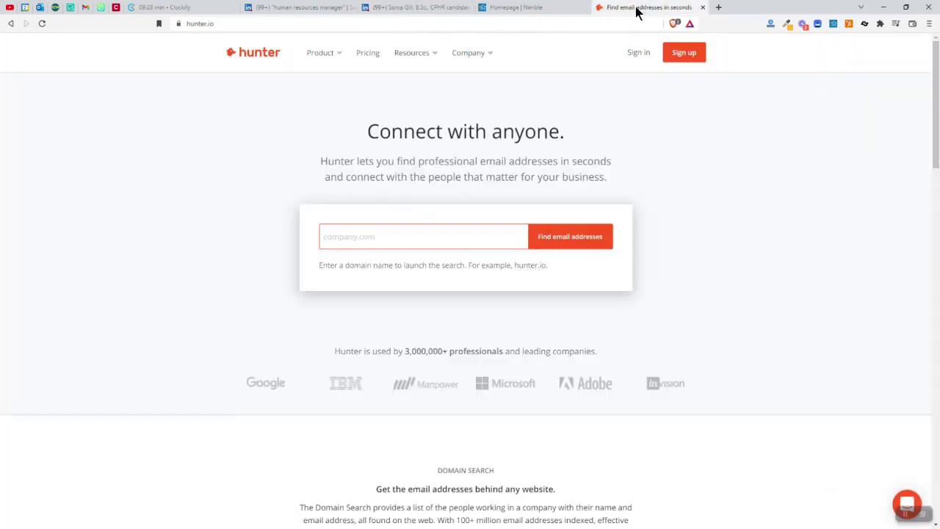
left_click(375, 241)
type("beaumont")
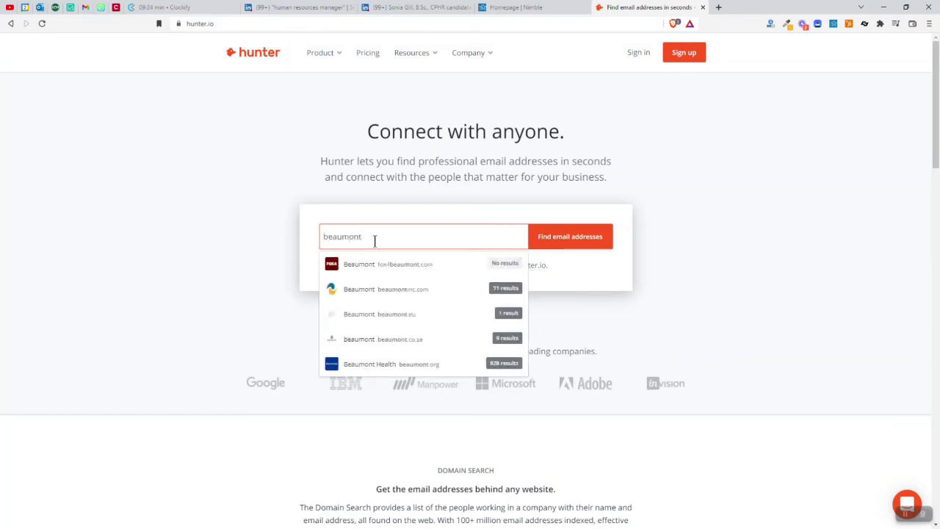
type(".ab.ca")
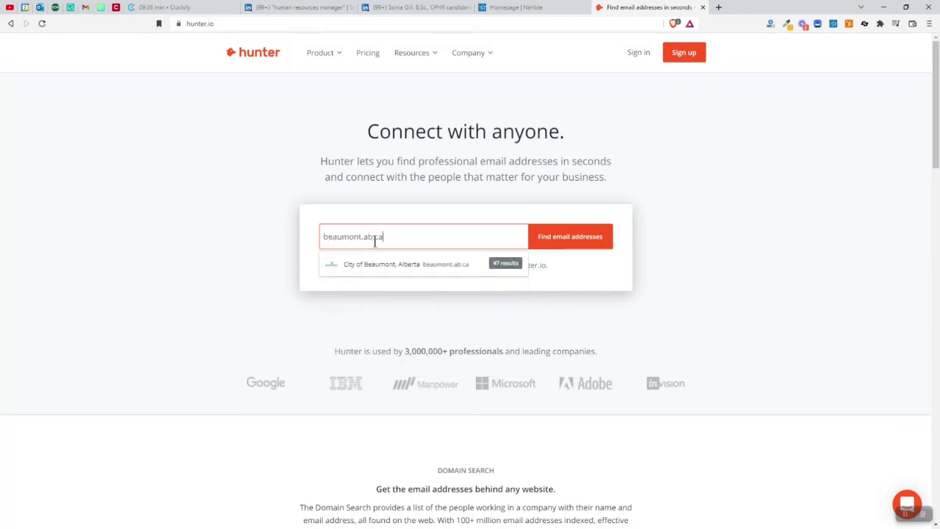
left_click(369, 265)
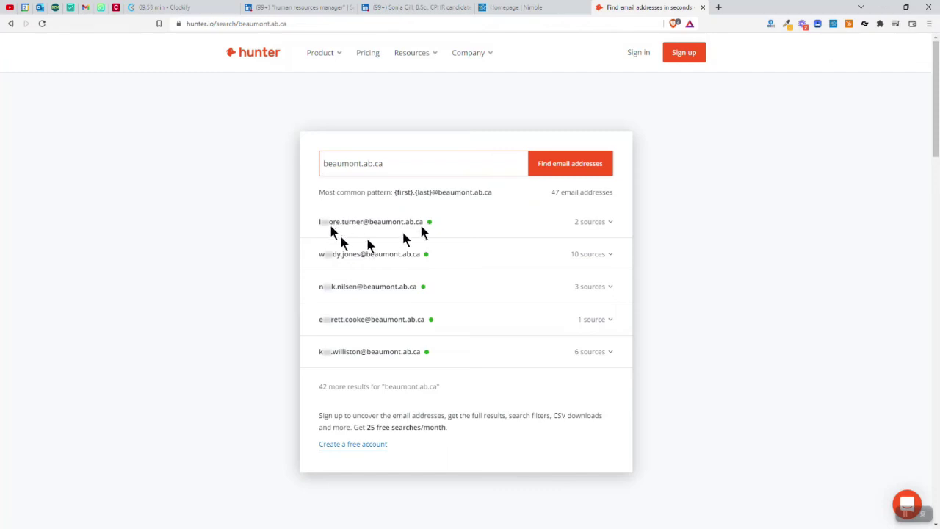
Step: Switch to Nimble and filter the contact list by the "Employee Training Prospect" tag
left_click(514, 7)
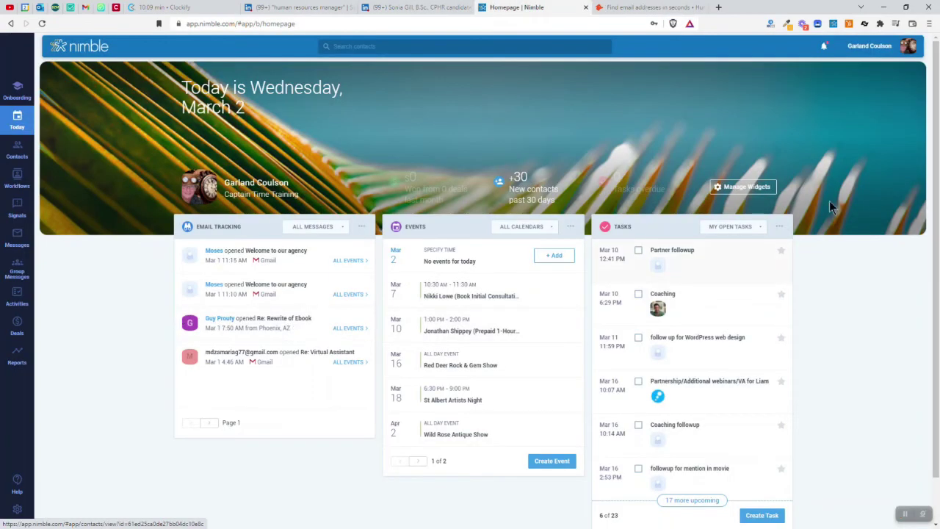
left_click(17, 152)
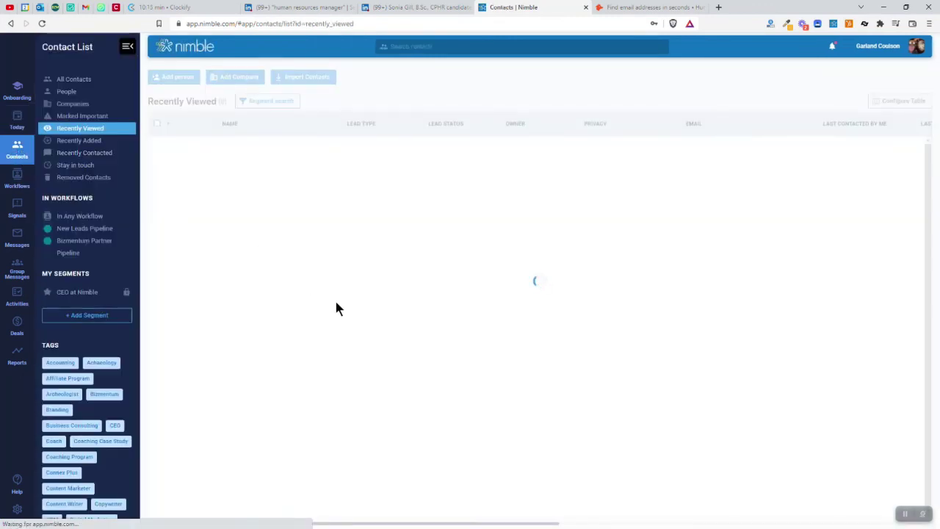
scroll(135, 473, "down", 3)
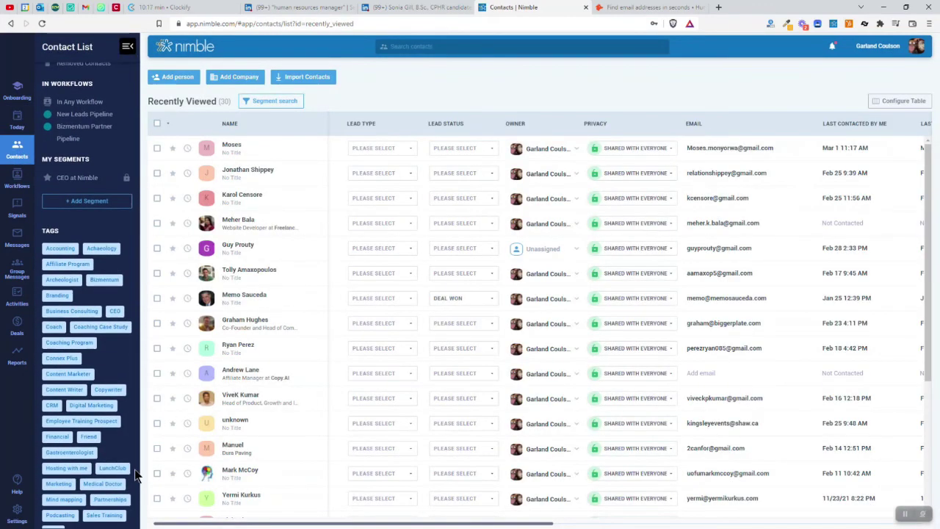
scroll(136, 474, "down", 2)
left_click(94, 369)
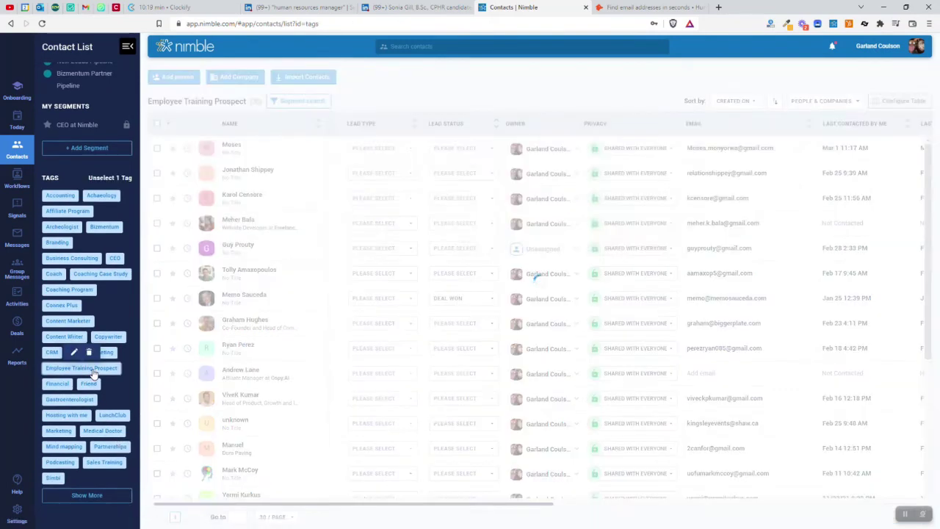